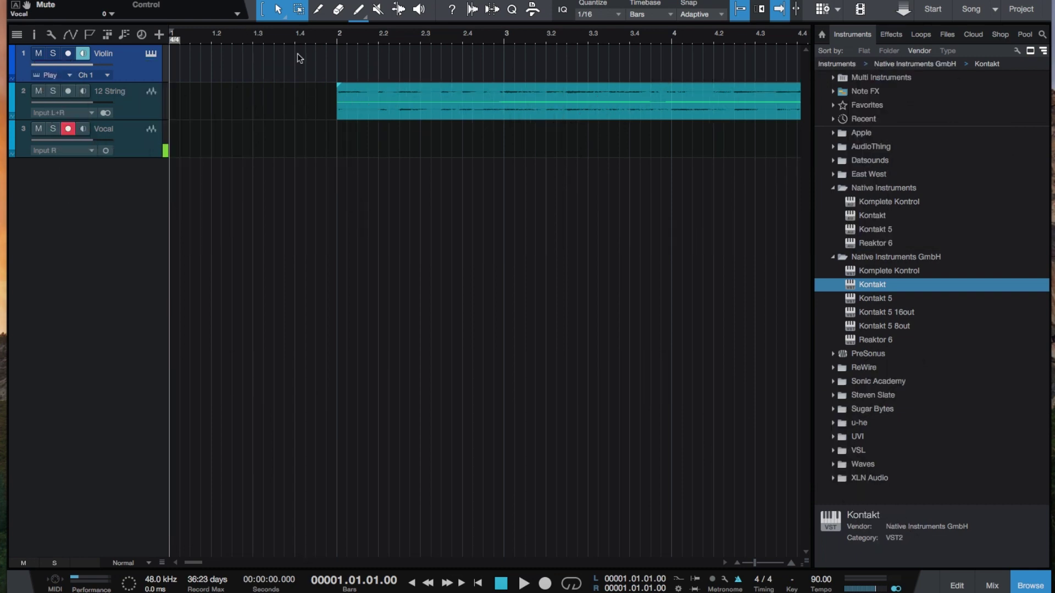
# Preview the guitar from just before bar 2, then return to the song start.
pyautogui.click(302, 37)
pyautogui.press('space')
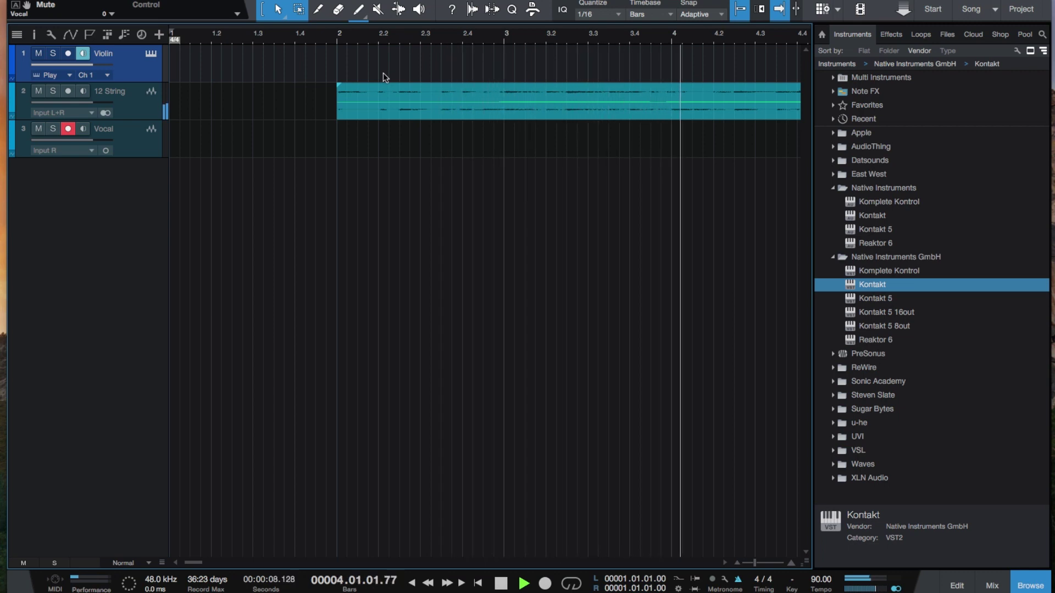
pyautogui.press('space')
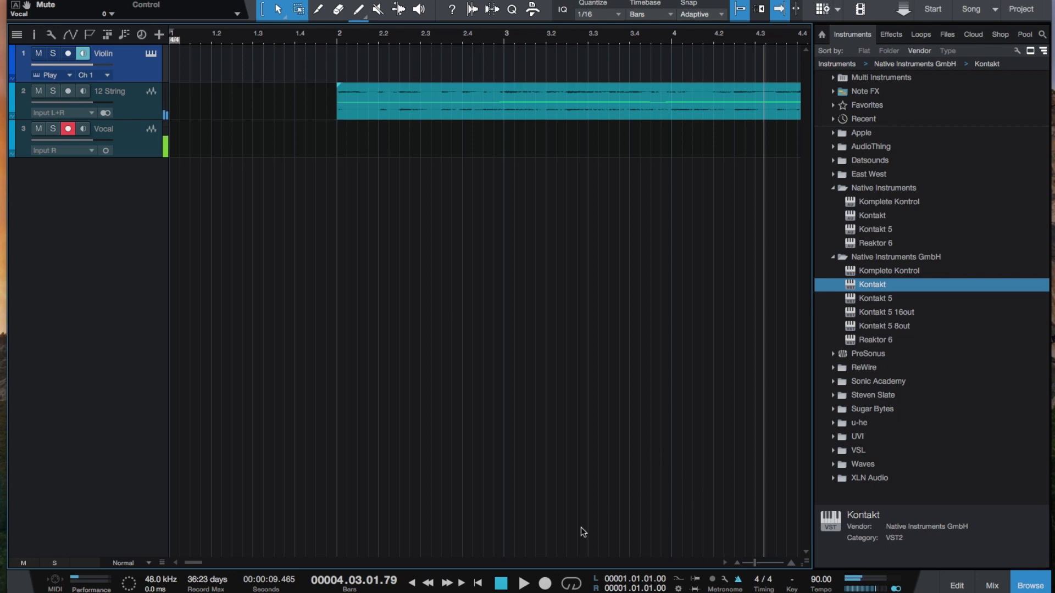
pyautogui.click(478, 583)
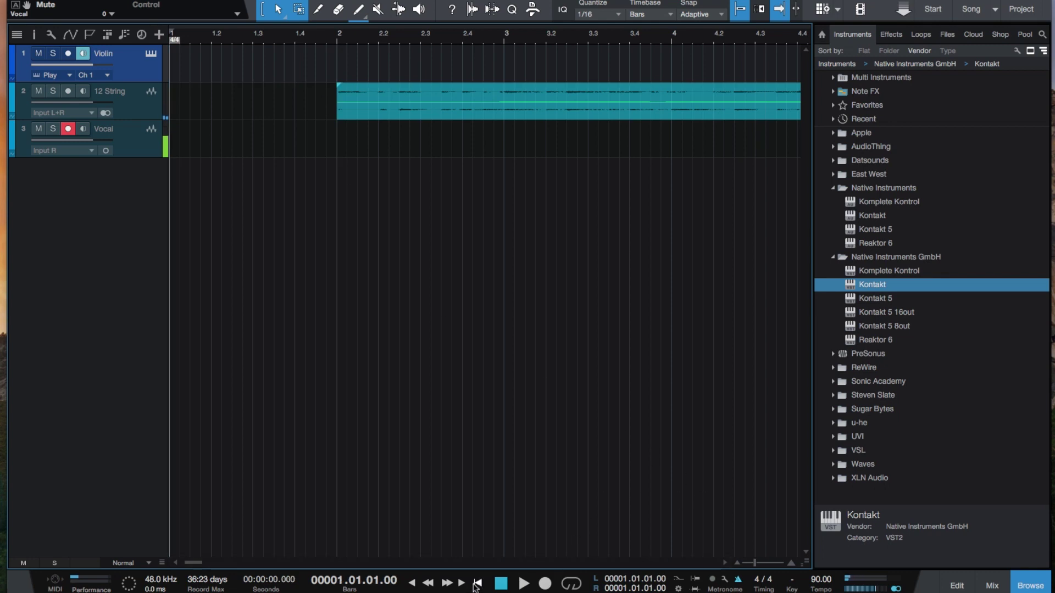
# Record a vocal take on the Vocal track and play it back from about bar 1.4.
pyautogui.click(122, 136)
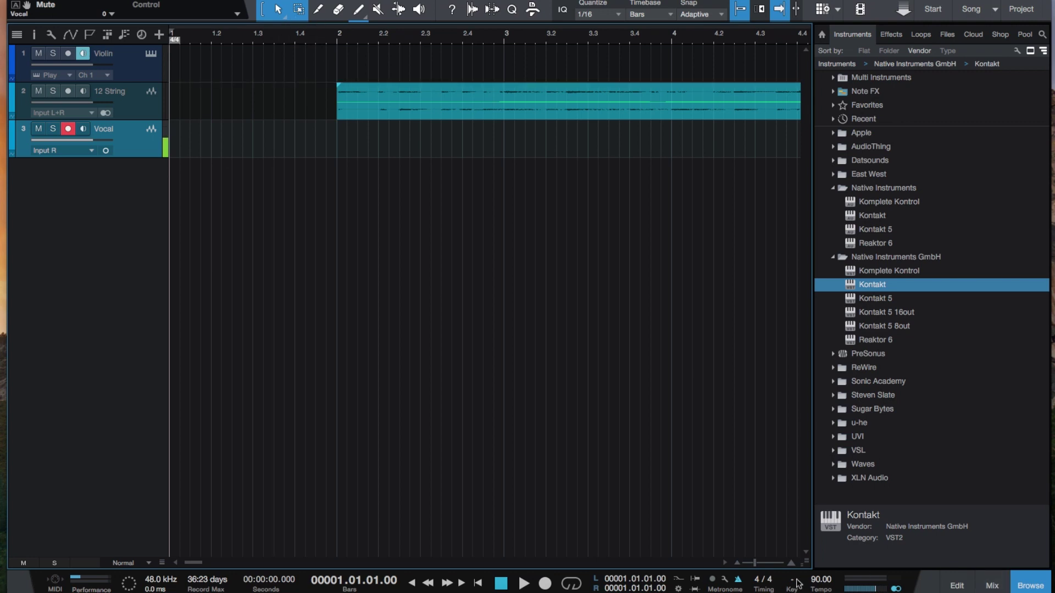
pyautogui.press('KP_Multiply')
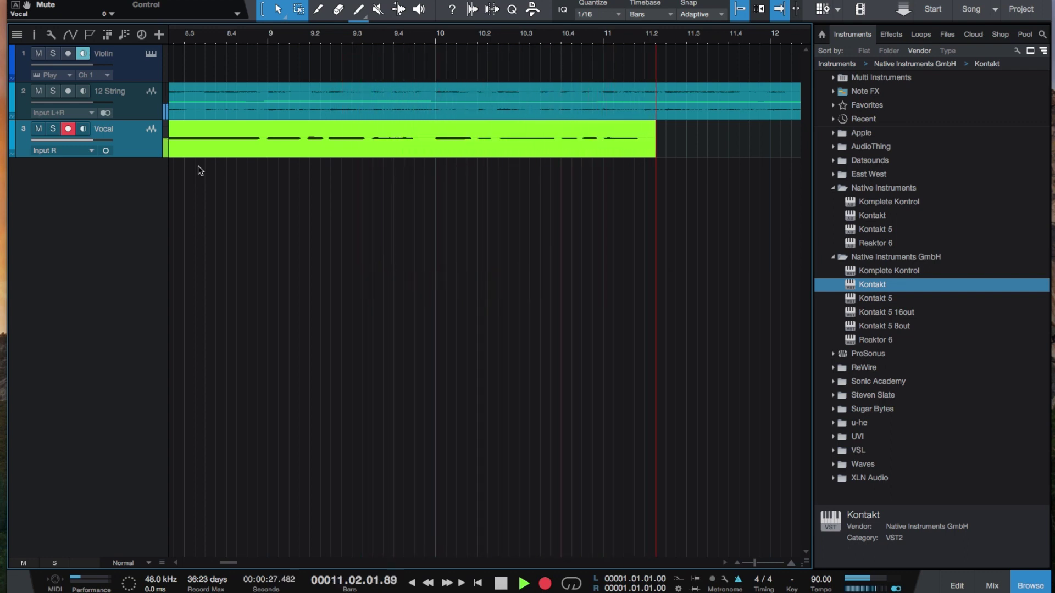
pyautogui.press('space')
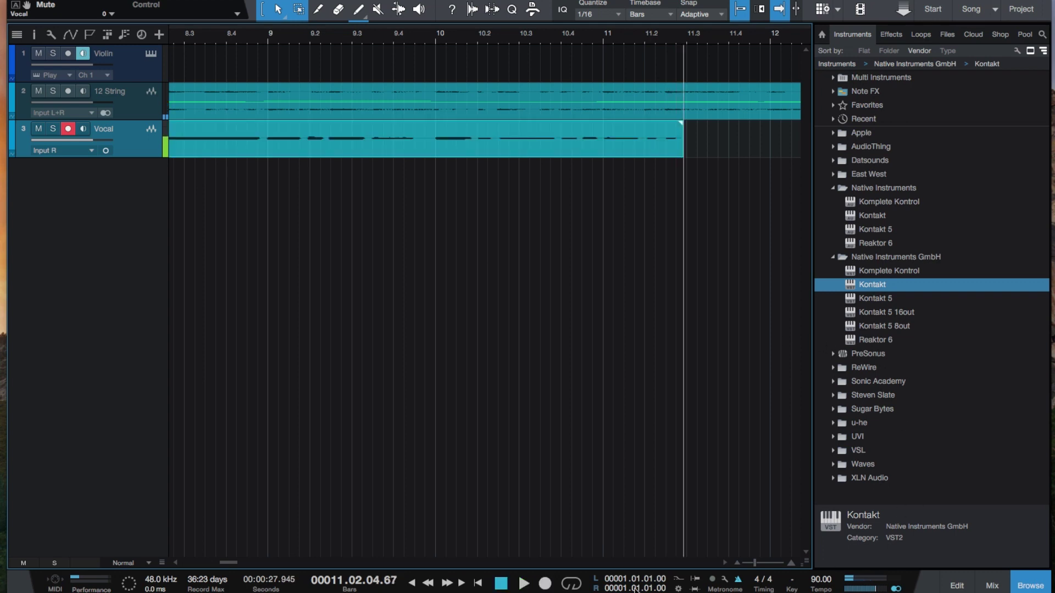
pyautogui.click(476, 585)
pyautogui.click(306, 34)
pyautogui.press('space')
# Mute the 12 String track and open the vocal event in Melodyne.
pyautogui.click(39, 92)
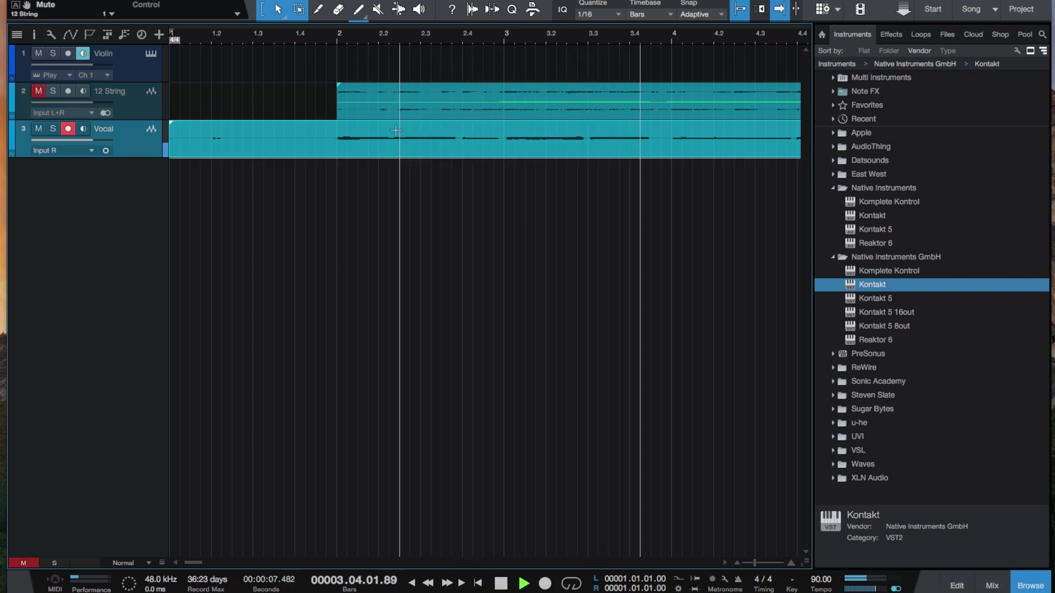
pyautogui.press('space')
pyautogui.doubleClick(302, 146)
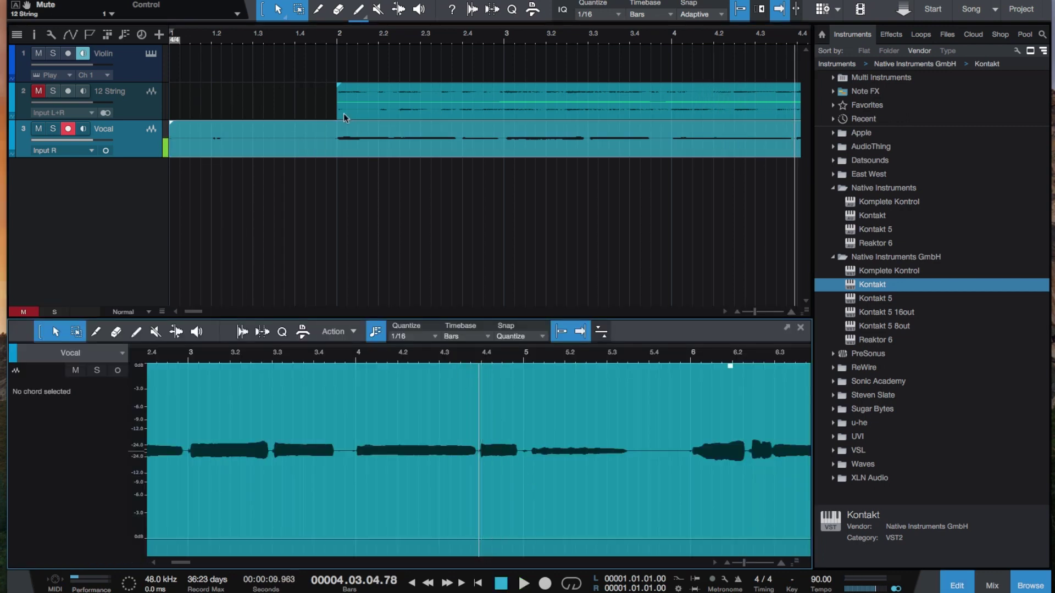
pyautogui.rightClick(361, 139)
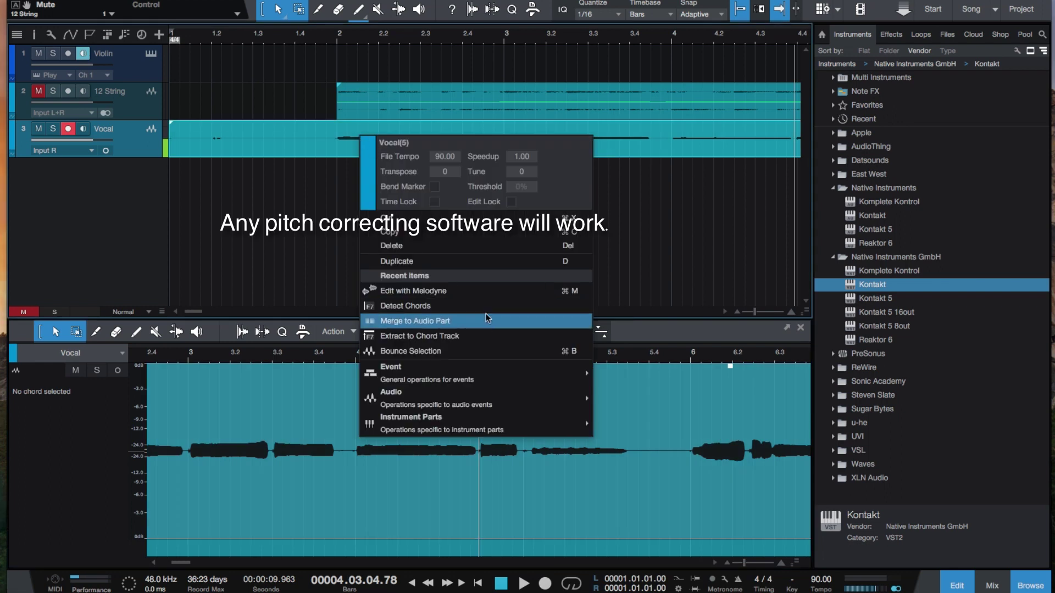
pyautogui.click(482, 295)
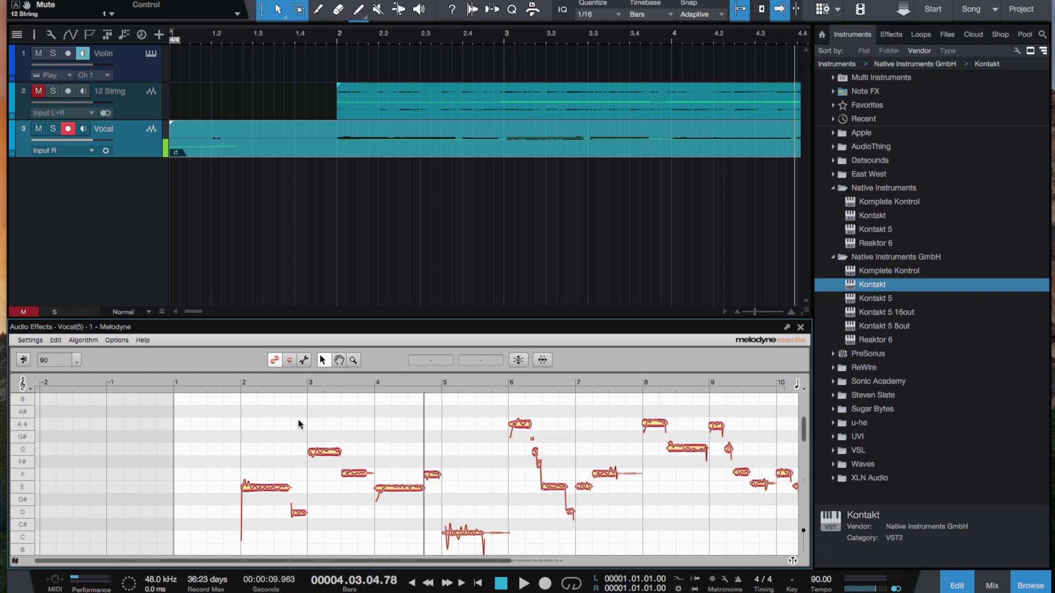
# Select all vocal notes and apply Correct Pitch with Pitch Center and Pitch Drift at 100%.
pyautogui.rightClick(387, 420)
pyautogui.click(395, 365)
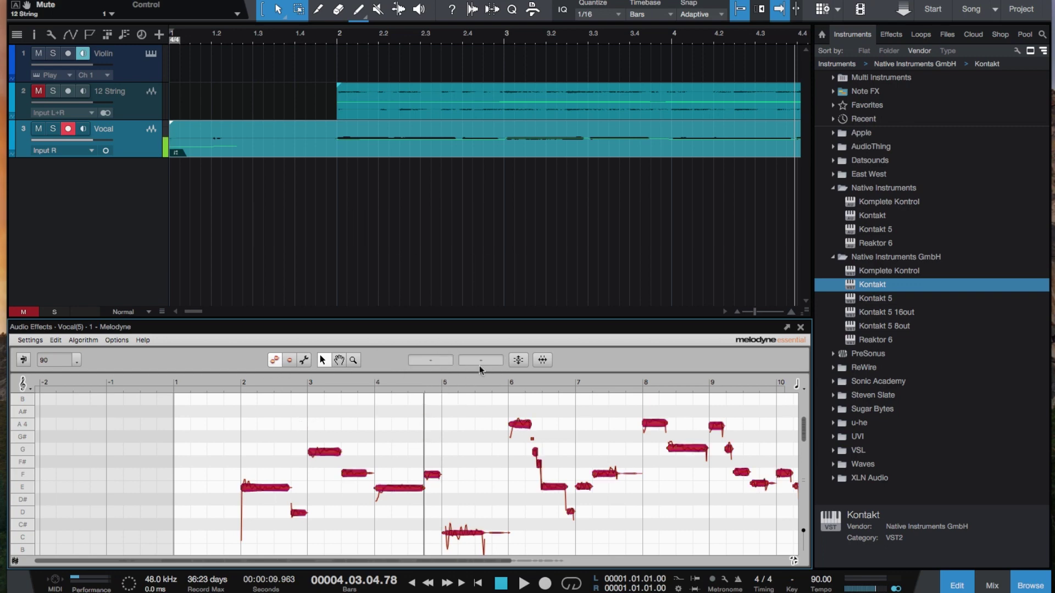
pyautogui.click(517, 360)
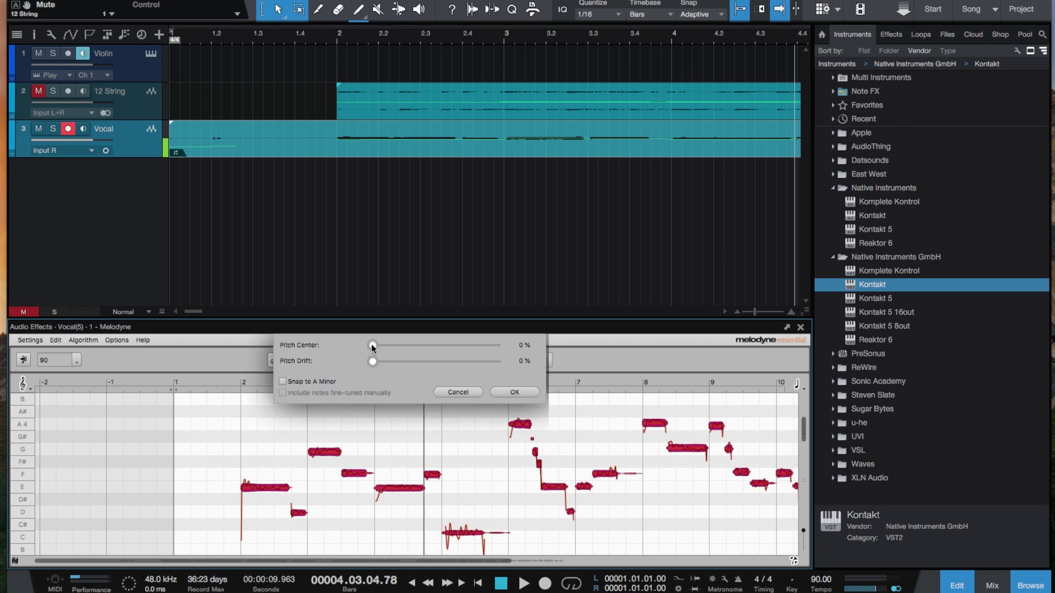
pyautogui.moveTo(407, 348); pyautogui.dragTo(530, 354)
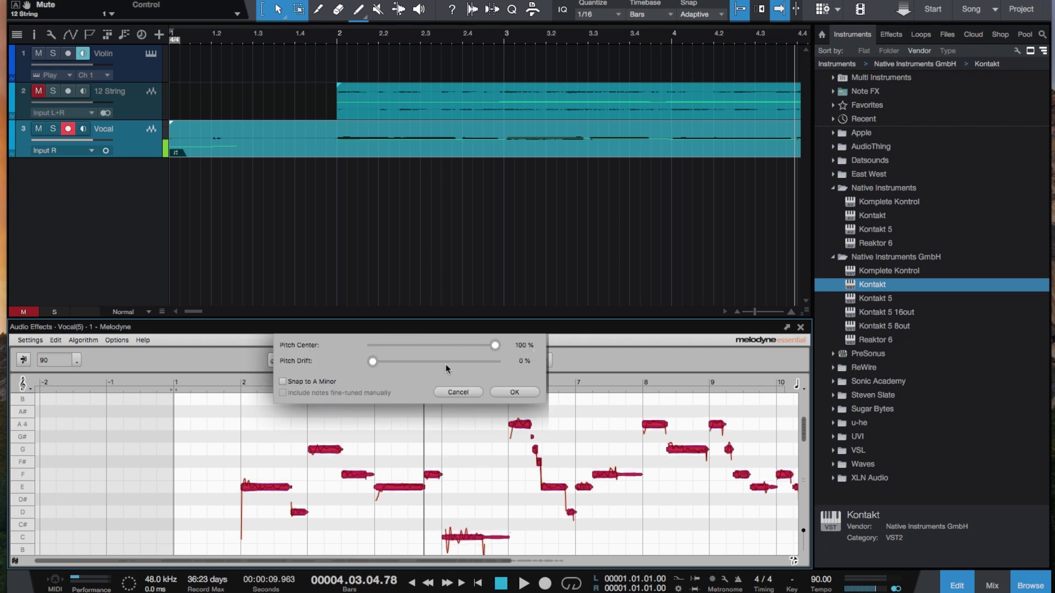
pyautogui.moveTo(373, 361); pyautogui.dragTo(576, 375)
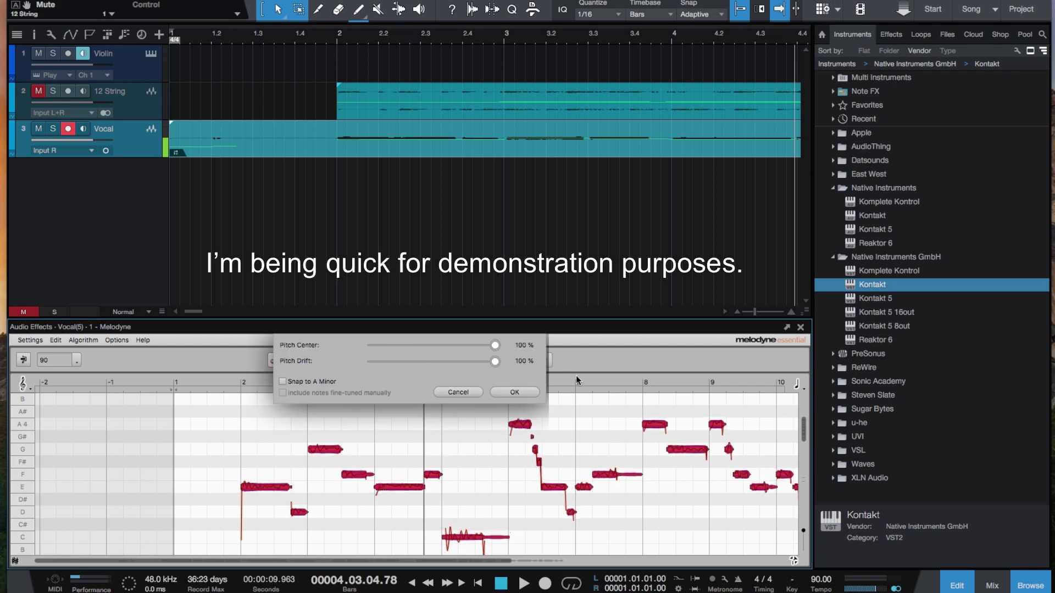
pyautogui.click(515, 391)
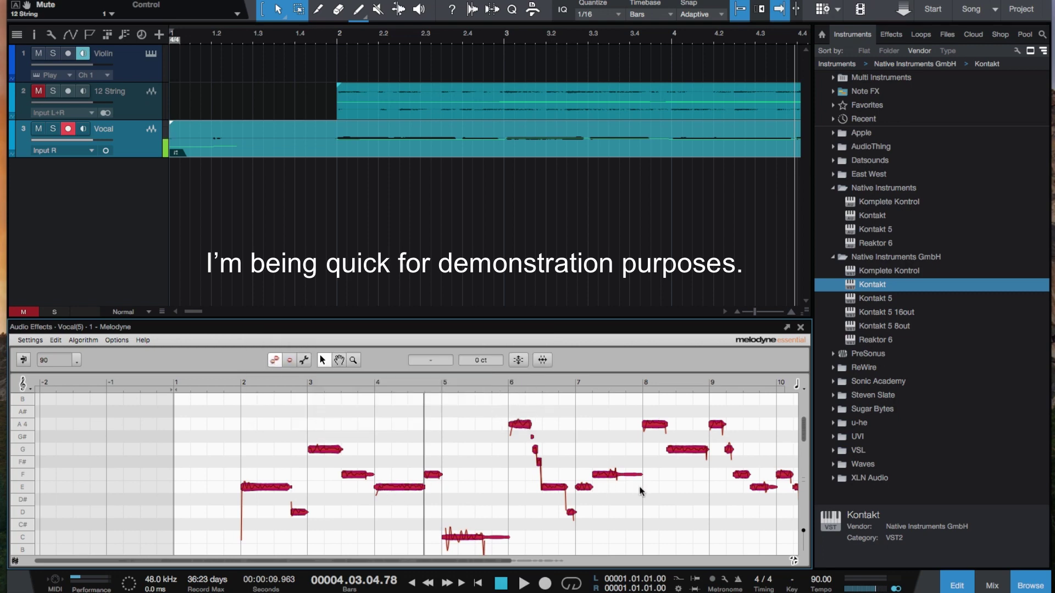
# Deselect the corrected notes and close the Melodyne editor.
pyautogui.hscroll(6, 640, 490)
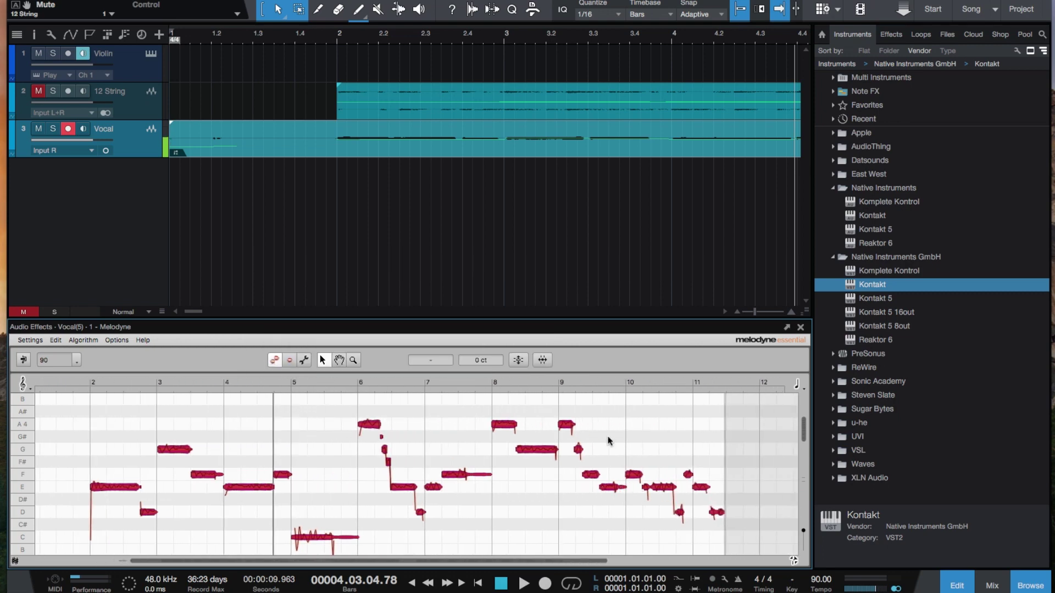
pyautogui.click(607, 433)
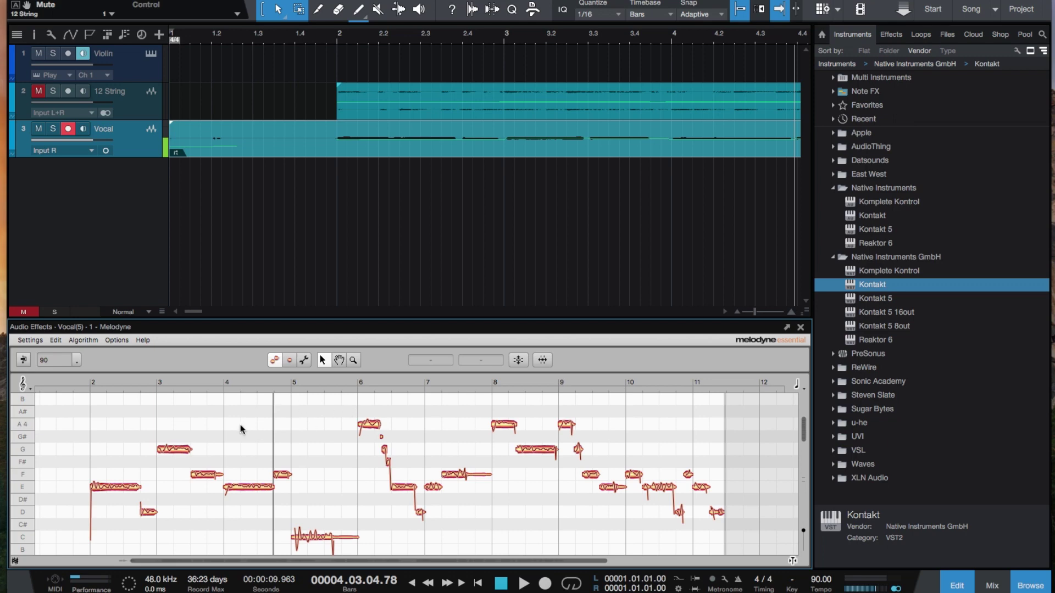
pyautogui.hscroll(-3, 244, 428)
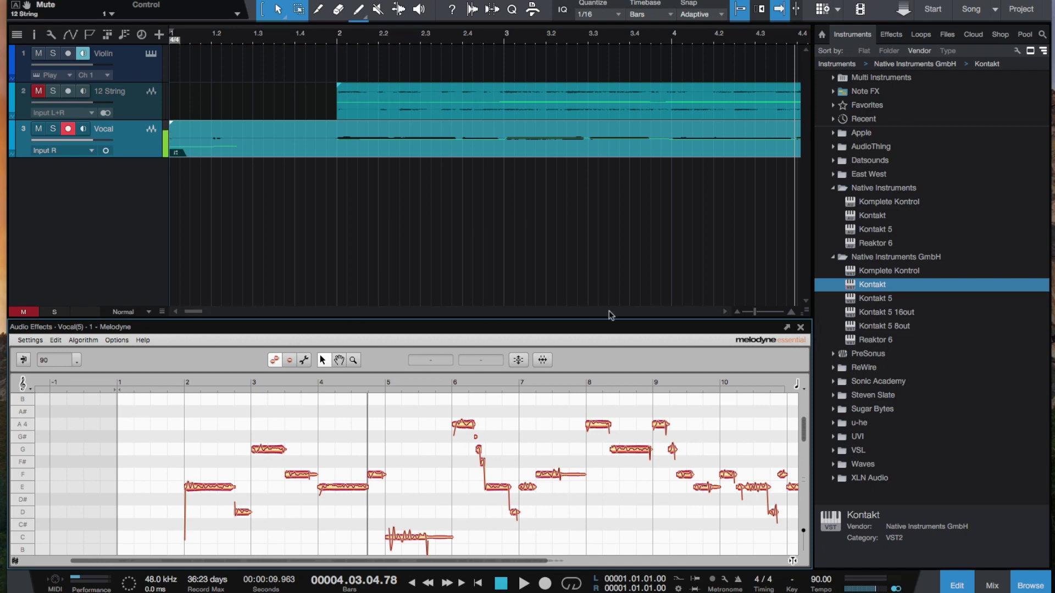
pyautogui.click(800, 327)
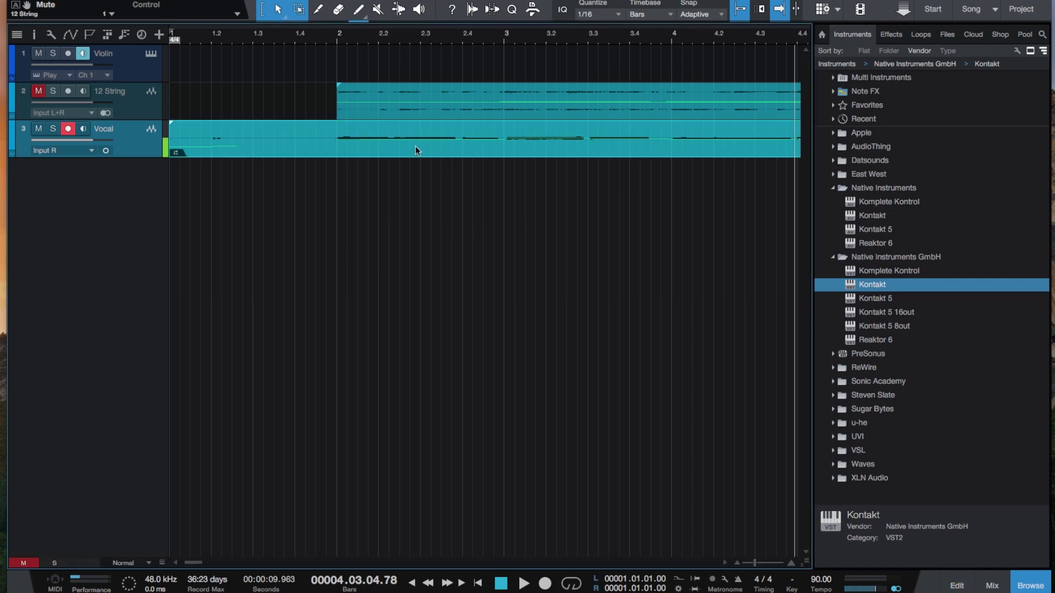
# Play the song from about bar 1.4 and stop.
pyautogui.click(327, 44)
pyautogui.press('space')
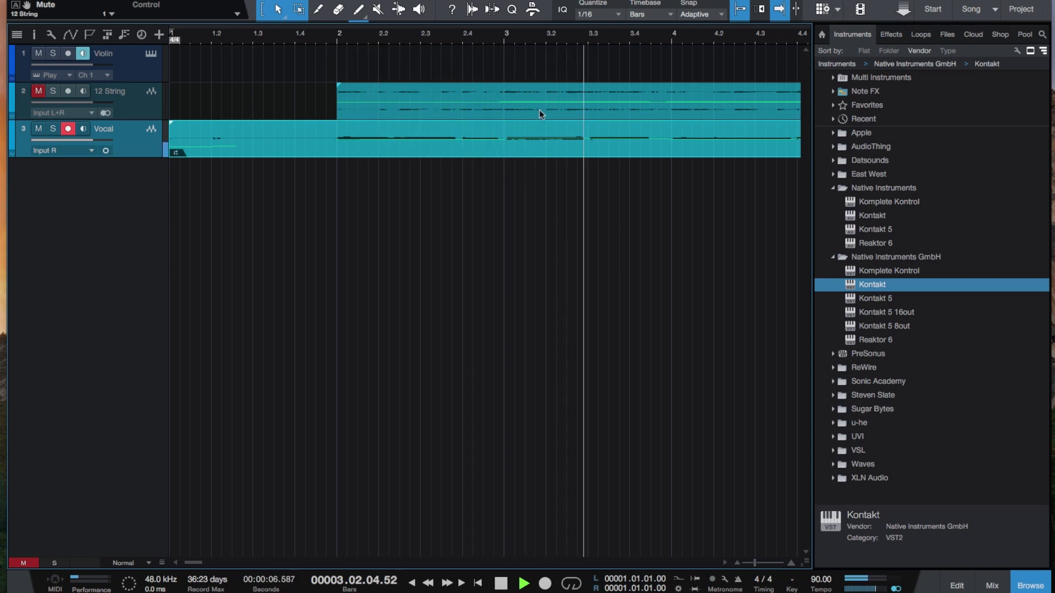
pyautogui.press('space')
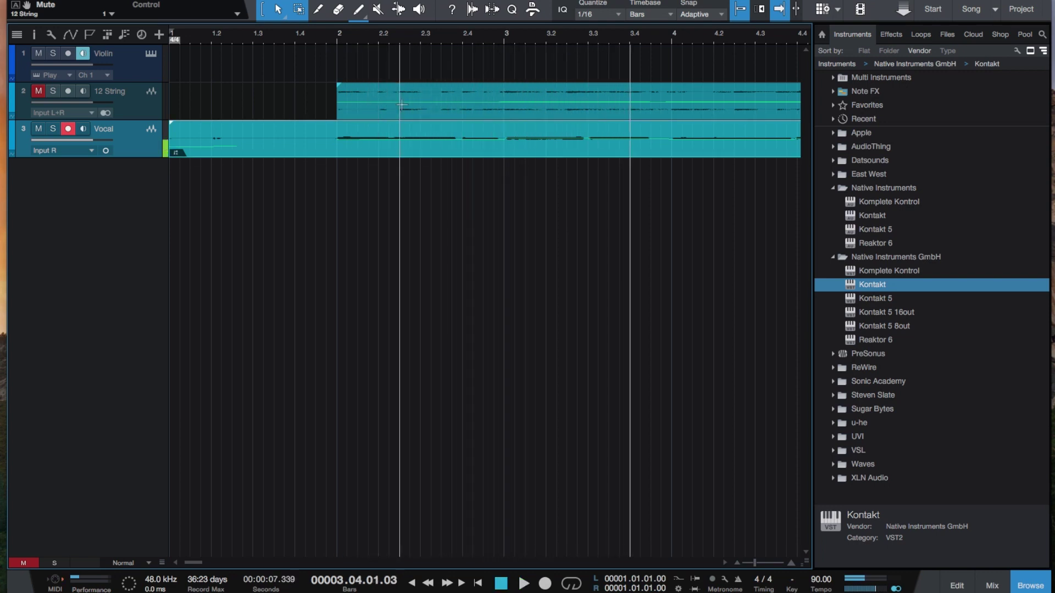
# Arm the Violin track, close the Solo Violin window, and drag the vocal event onto Violin.
pyautogui.click(151, 60)
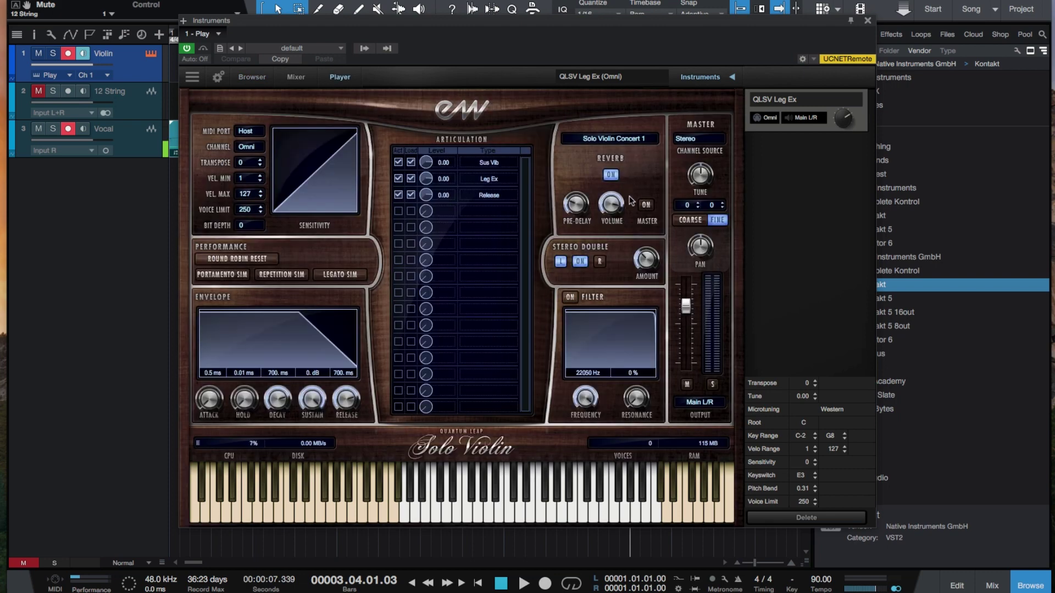
pyautogui.click(869, 22)
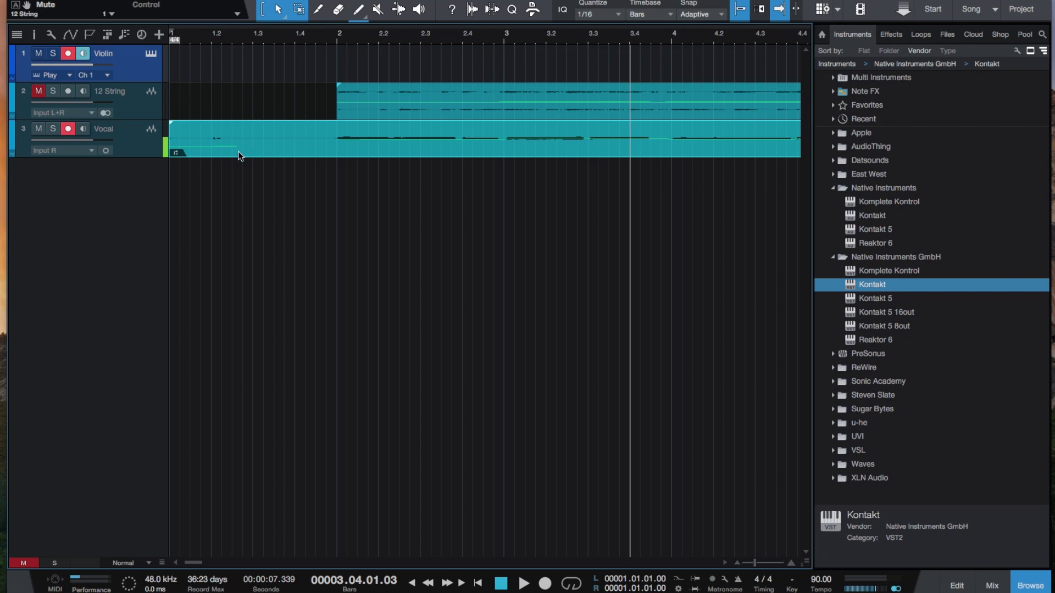
pyautogui.click(312, 146)
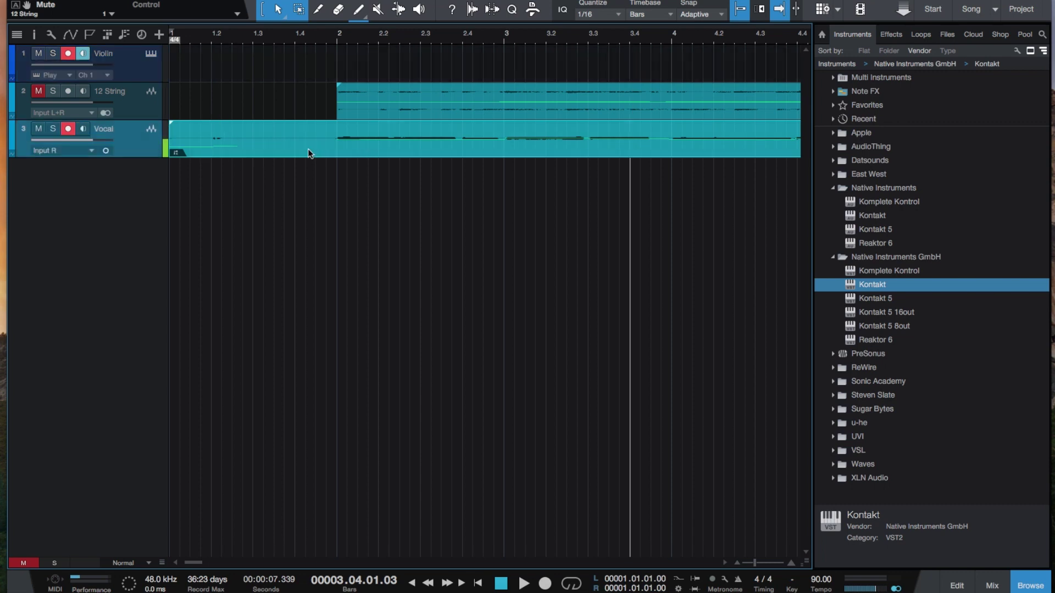
pyautogui.moveTo(308, 149); pyautogui.dragTo(294, 67)
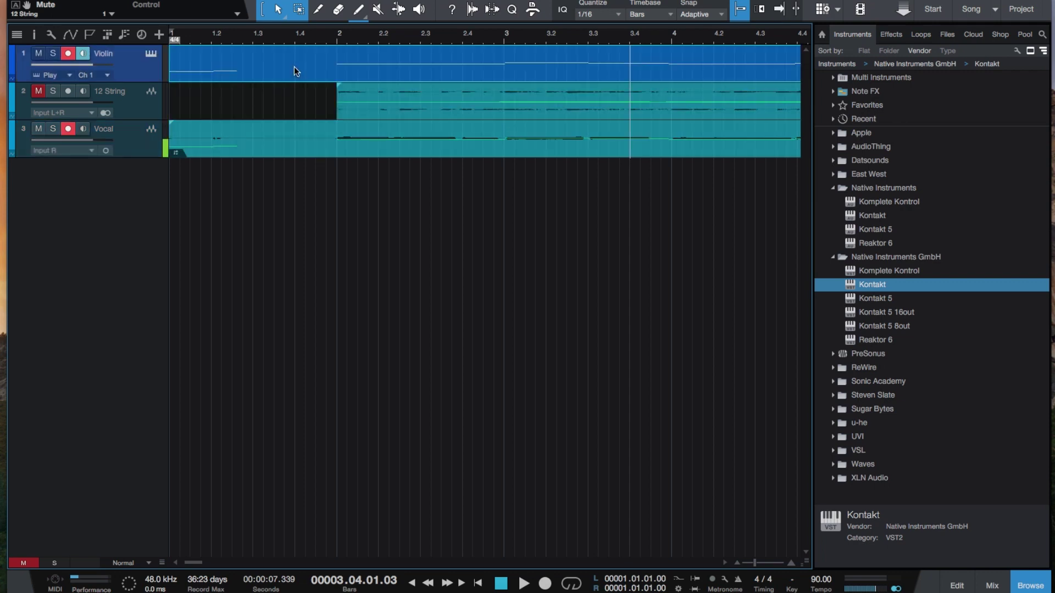
# Unmute 12 String and play the violin, guitar and vocal together from bar 1.4.
pyautogui.click(303, 35)
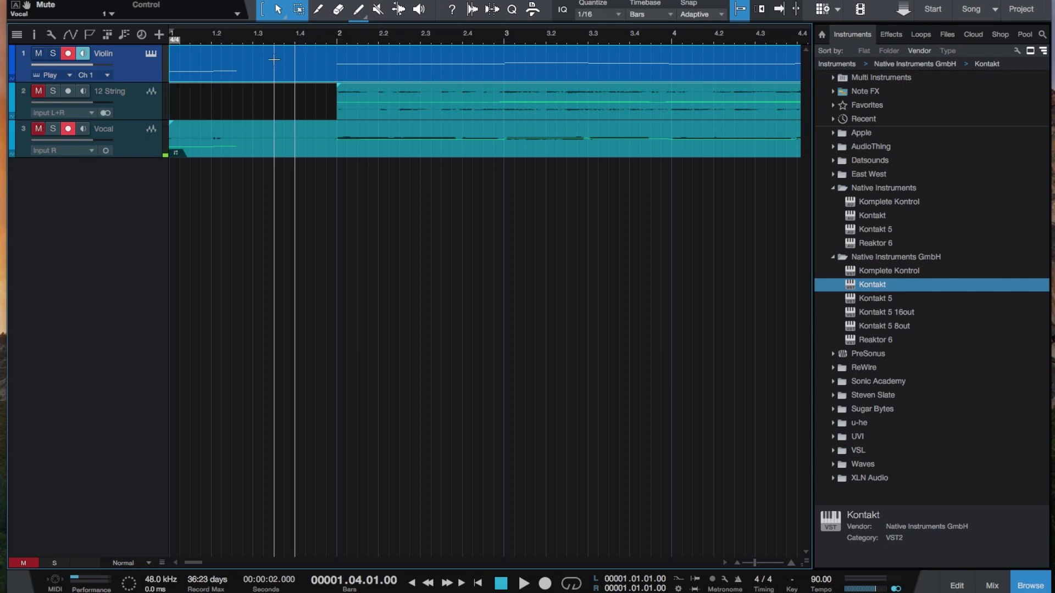
pyautogui.click(321, 41)
pyautogui.press('space')
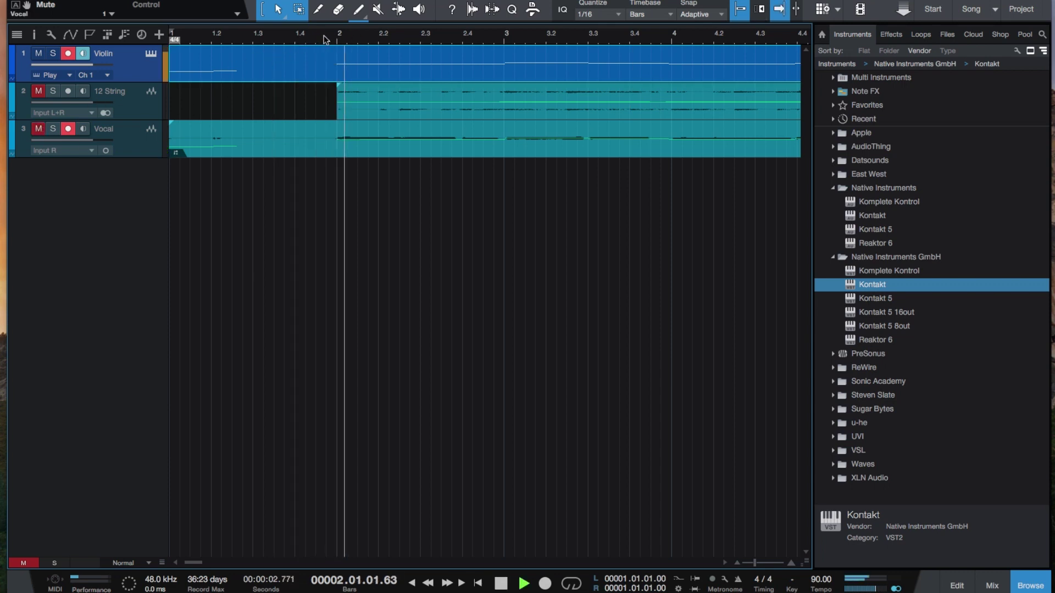
pyautogui.click(39, 92)
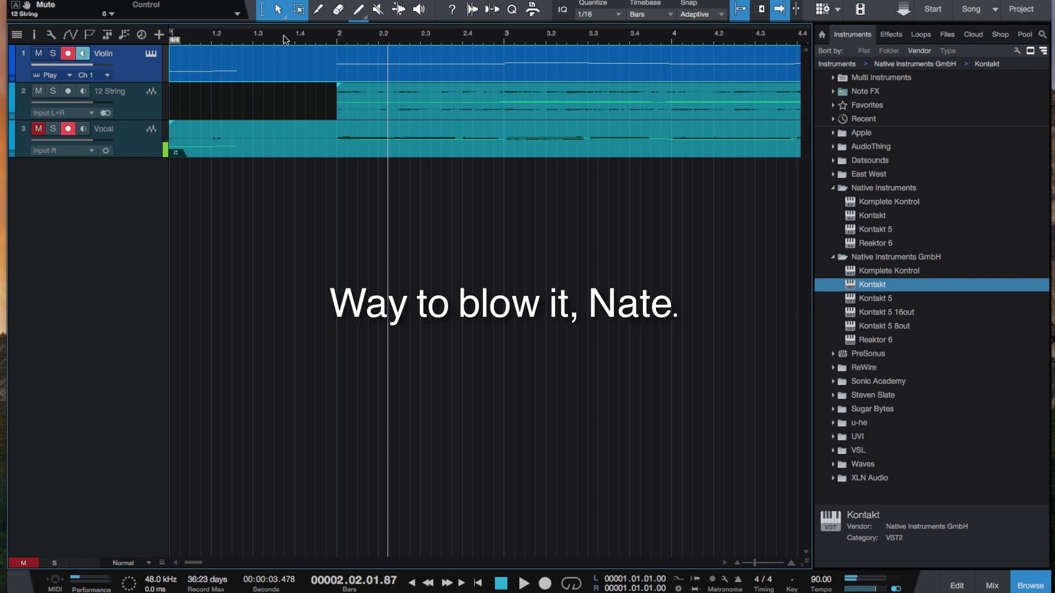
pyautogui.click(316, 38)
pyautogui.press('space')
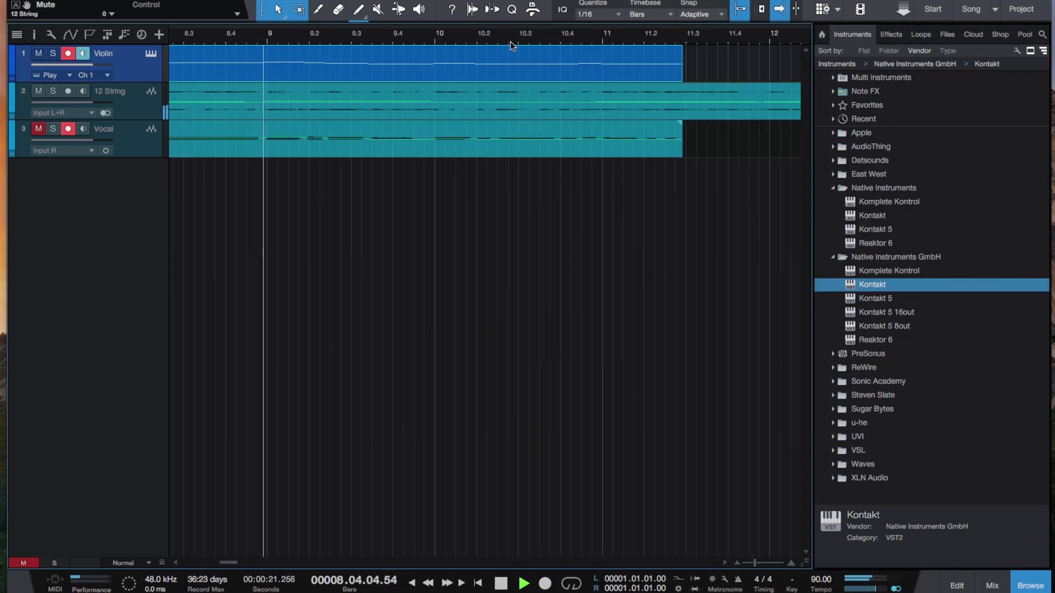
# Drag the short bar-6 violin note down a semitone to F3 and check it by playing from bar 6.
pyautogui.press('space')
pyautogui.hscroll(-6, 312, 68)
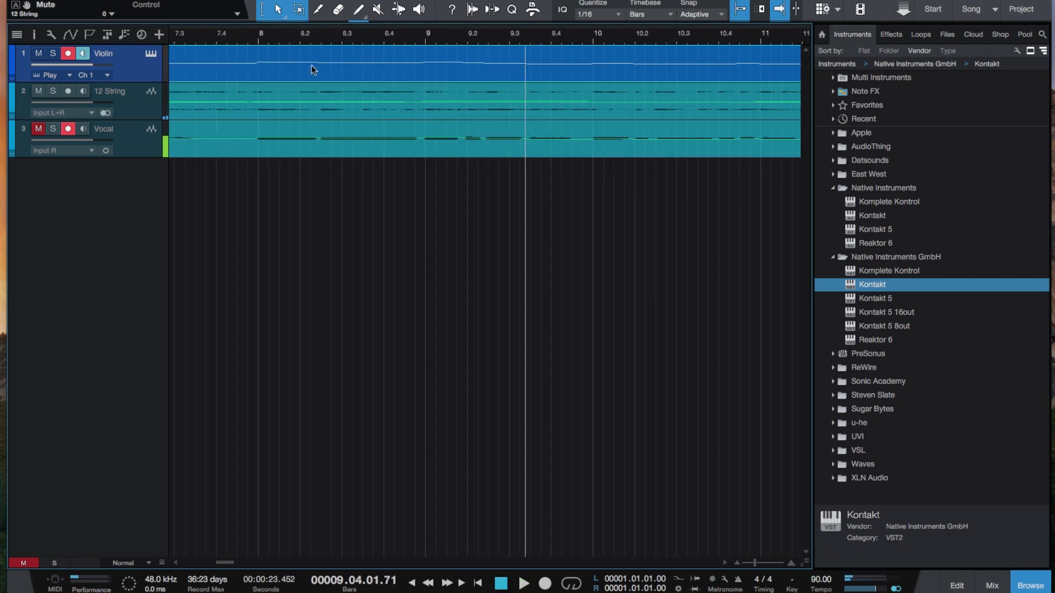
pyautogui.click(298, 67)
pyautogui.doubleClick(297, 77)
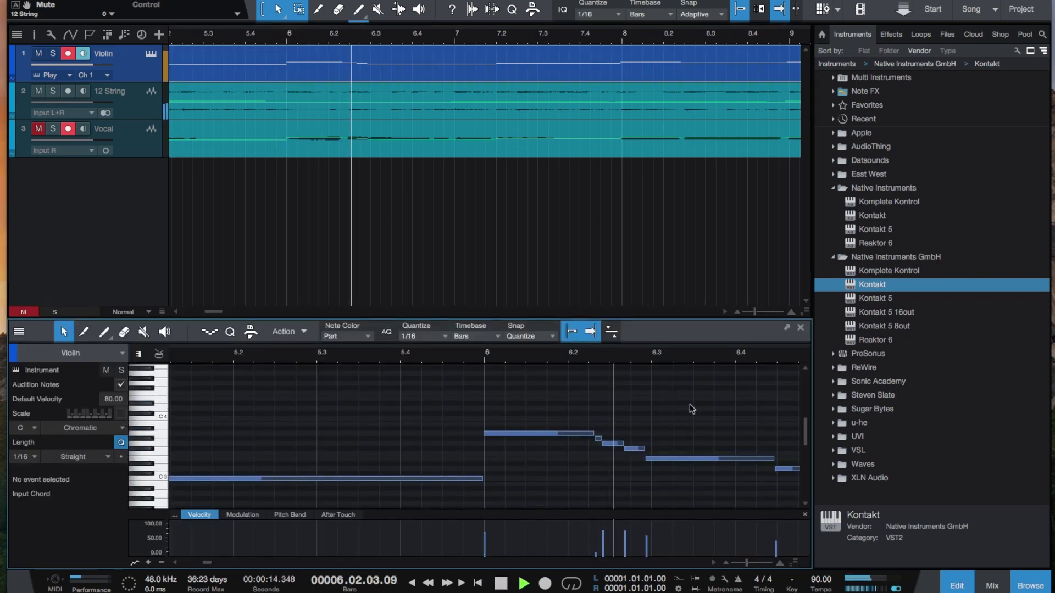
pyautogui.press('space')
pyautogui.moveTo(636, 451); pyautogui.dragTo(636, 456)
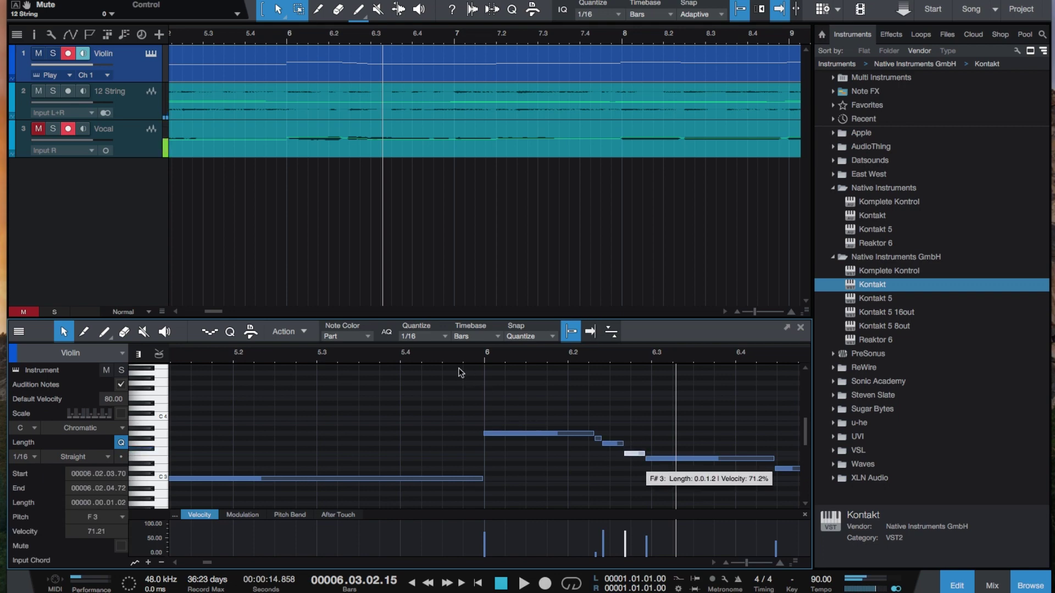
pyautogui.press('space')
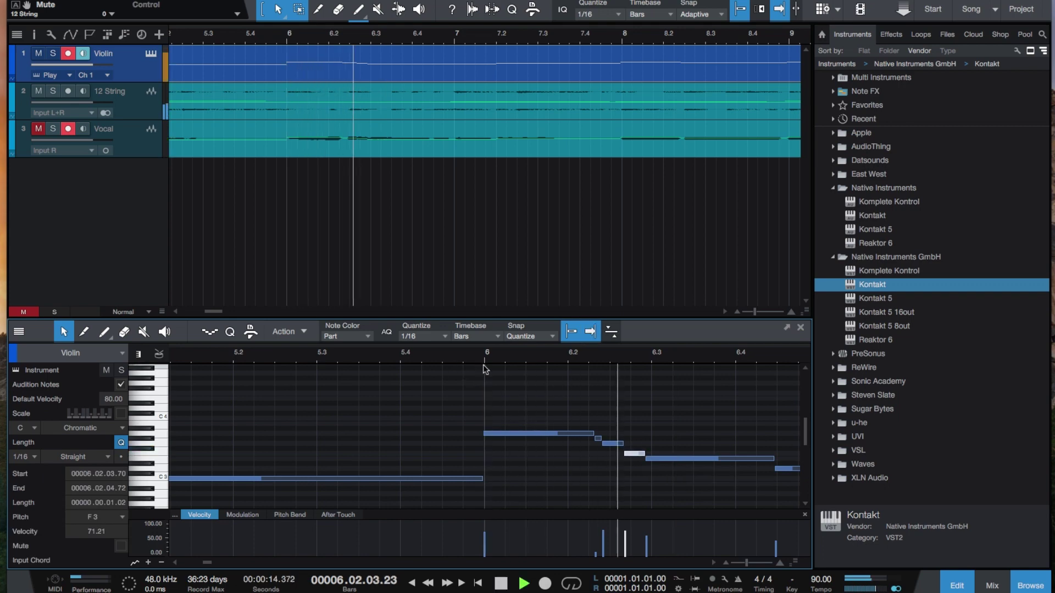
pyautogui.press('space')
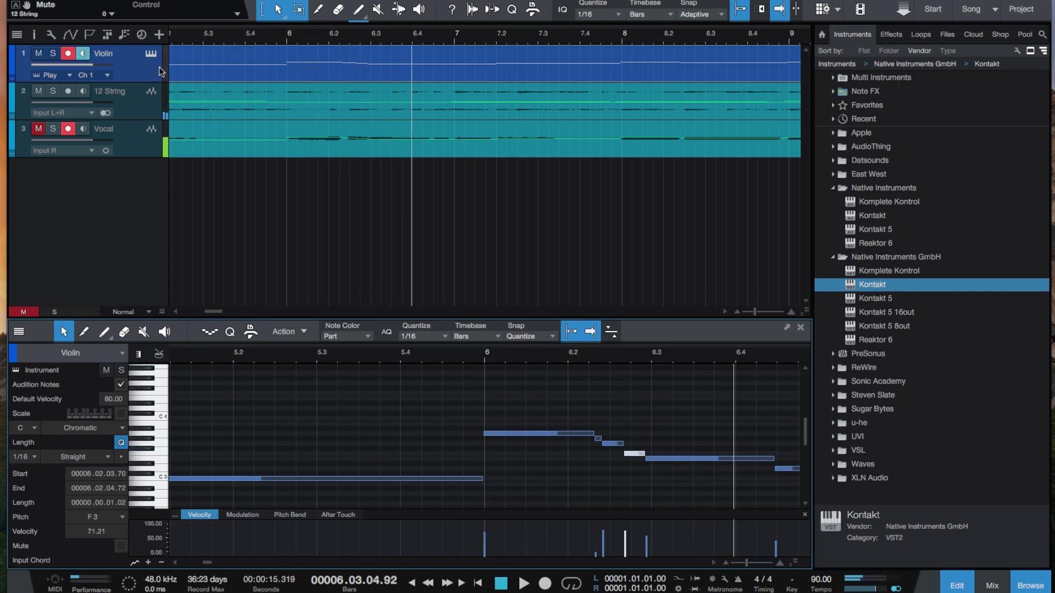
# Close the Melodyne editor and the editor panel, back to the Violin, 12 String and Vocal arrangement.
pyautogui.click(143, 108)
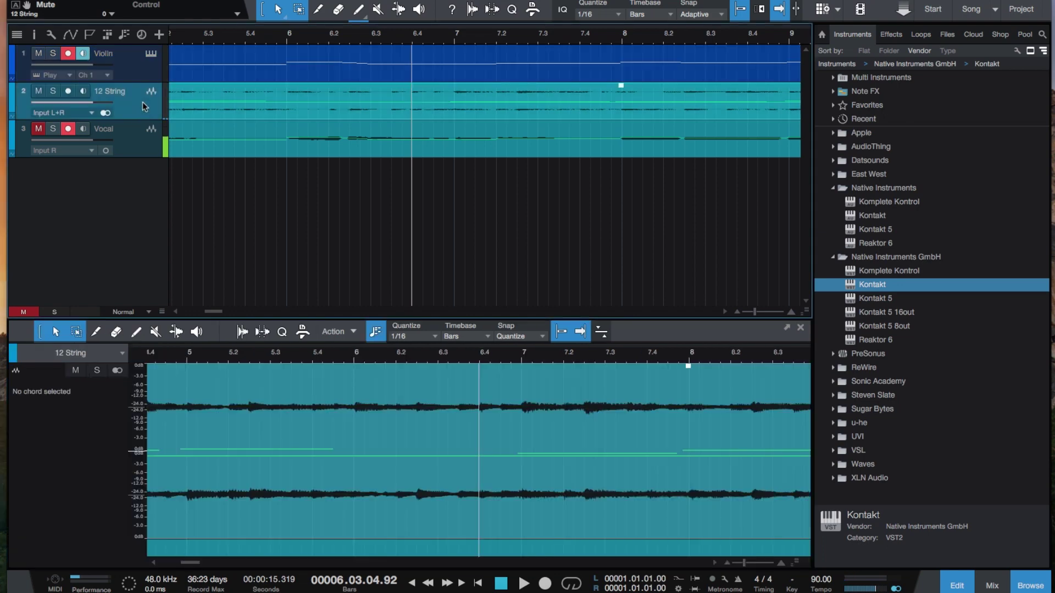
pyautogui.click(135, 144)
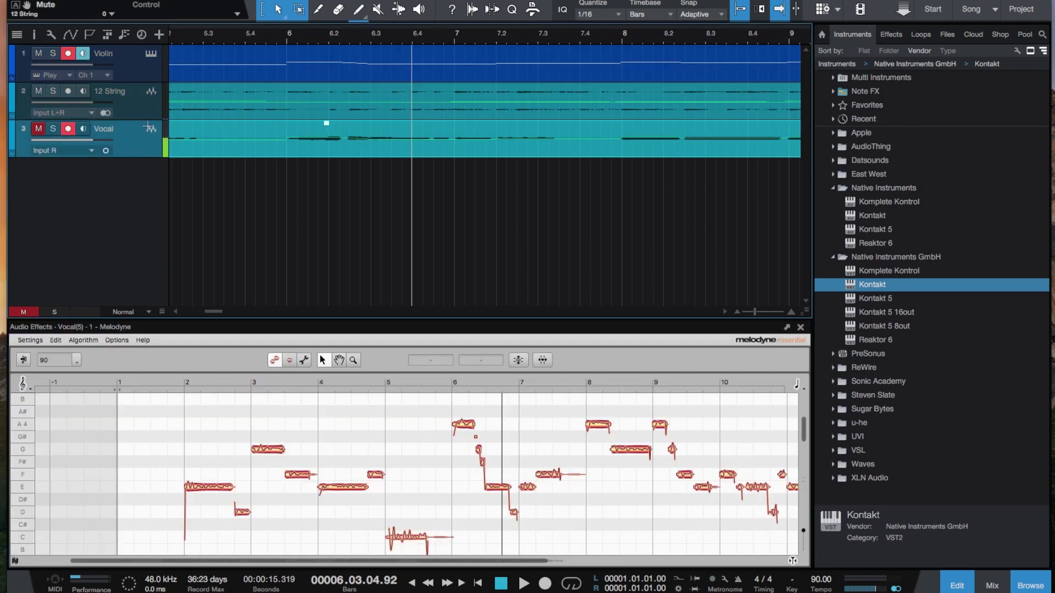
pyautogui.click(801, 328)
pyautogui.hscroll(-10, 499, 173)
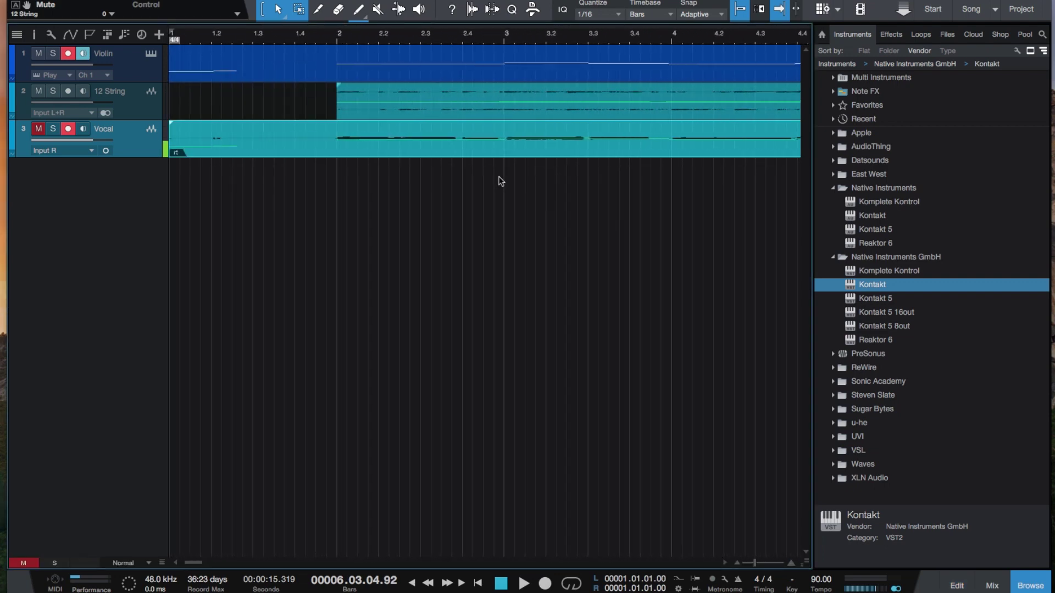